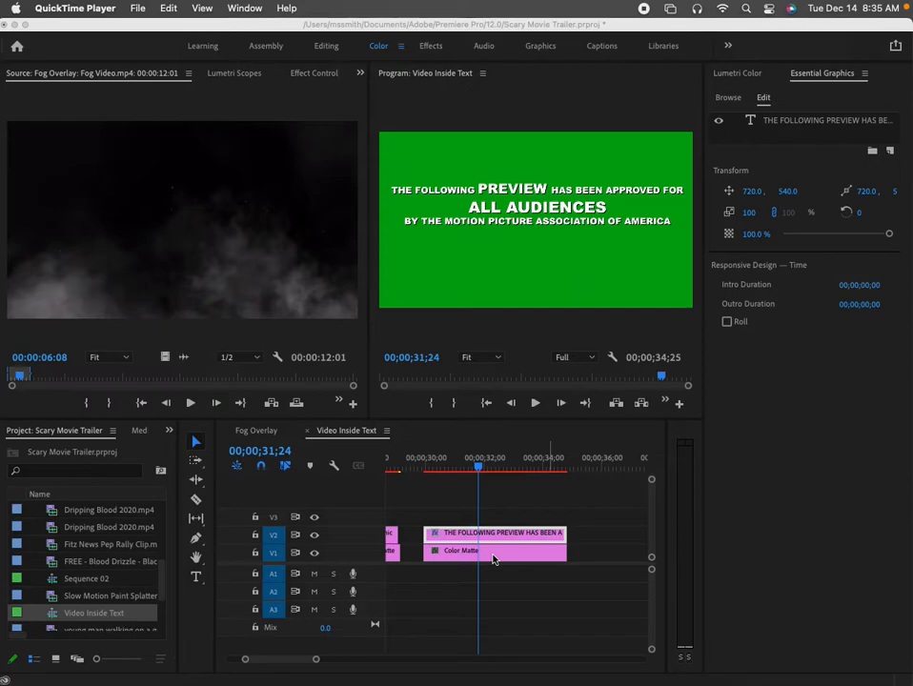
- Position the playhead at 00;00;35;16 past the existing clips and start a new 1440 × 1080 color matte at 29.97 fps Drop-Frame
left_click(589, 469)
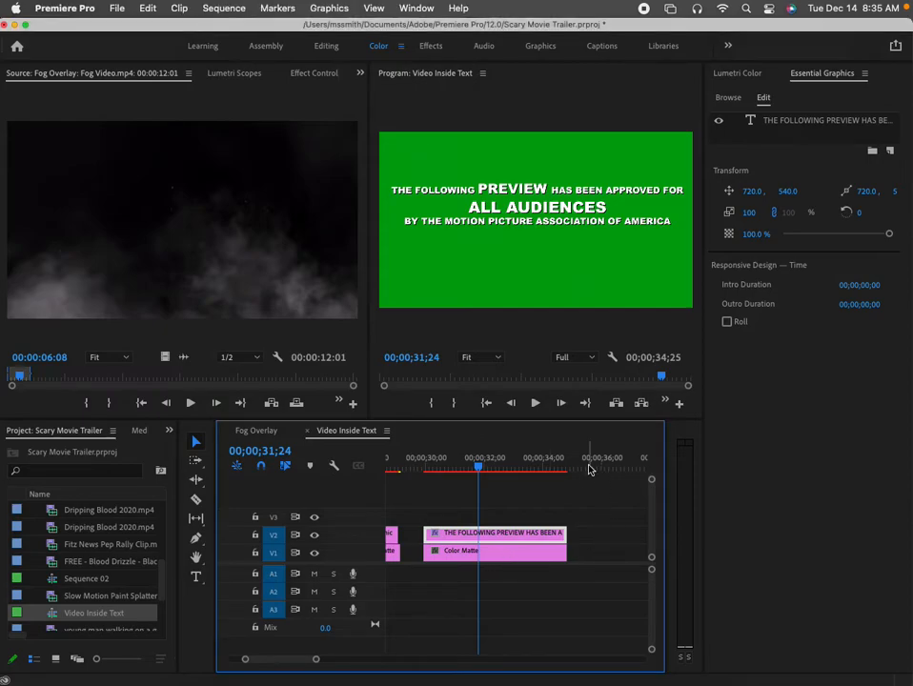
left_click(589, 469)
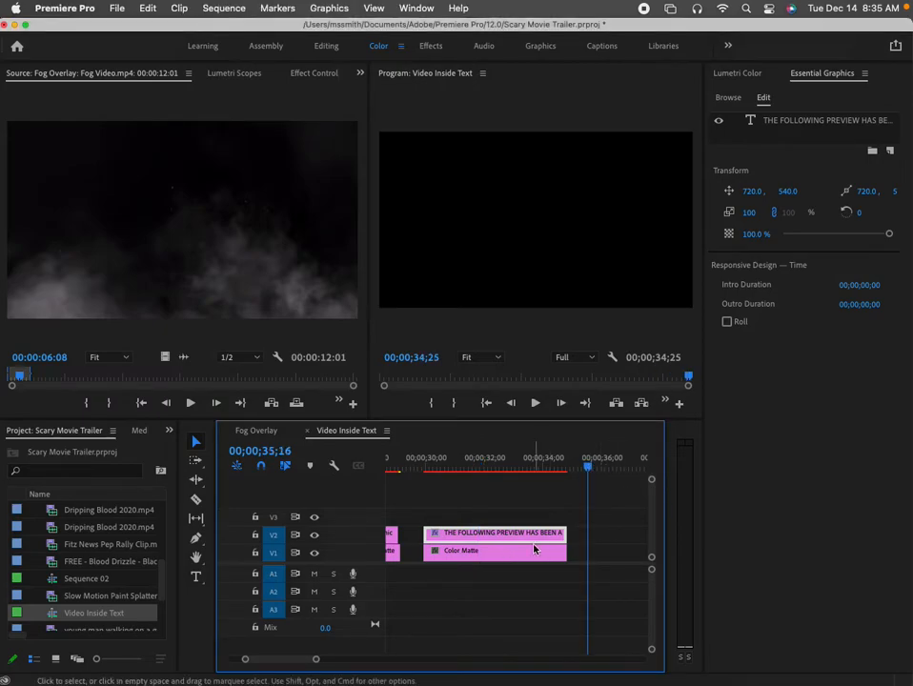
left_click(119, 11)
mouse_move(117, 30)
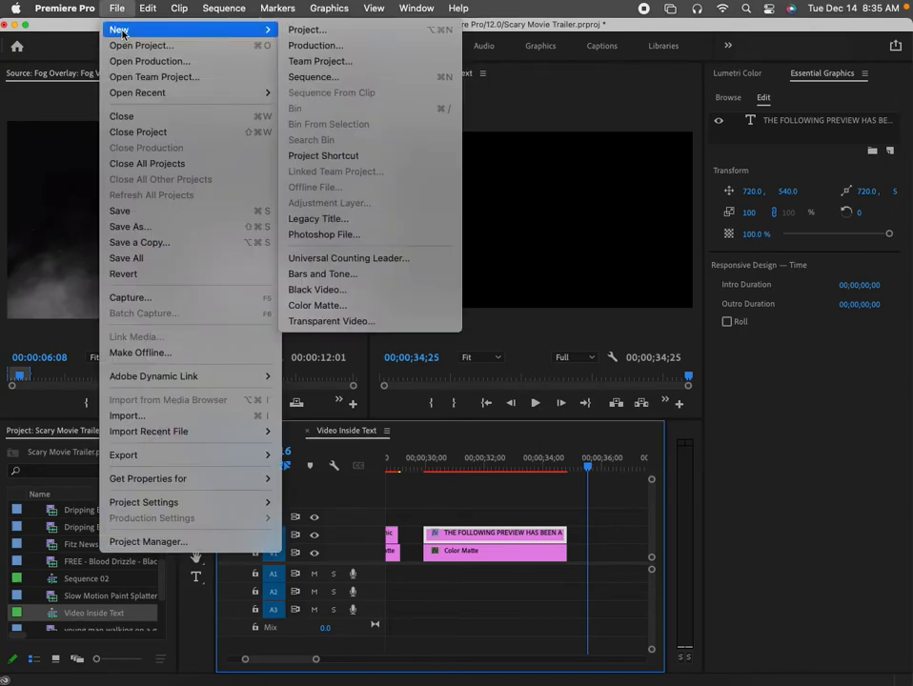
left_click(345, 306)
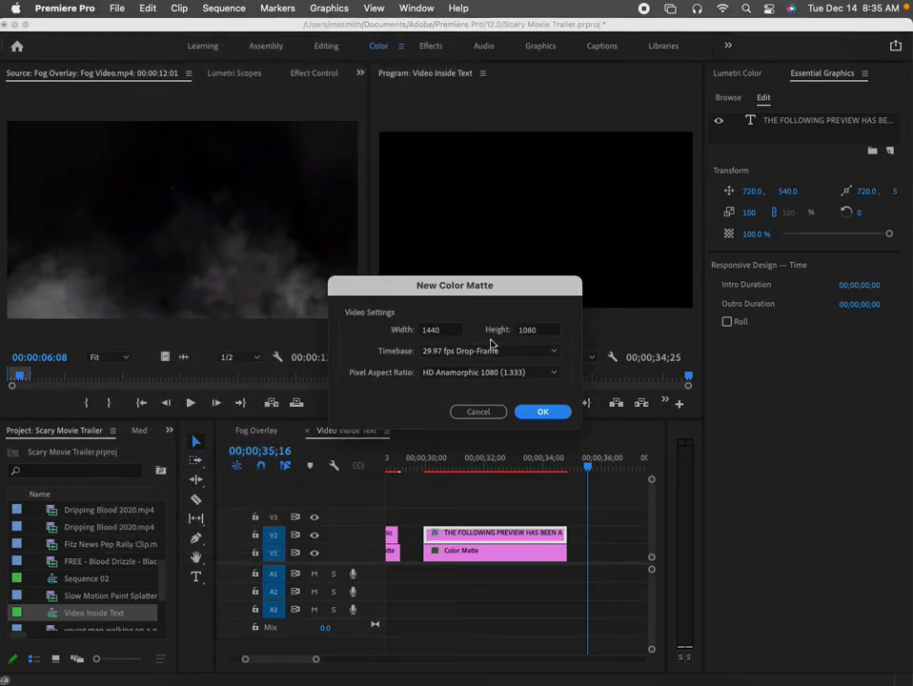
left_click(542, 413)
- Set the matte color to green 32981F and name the matte Green Band 2
left_click_drag(452, 163, 452, 221)
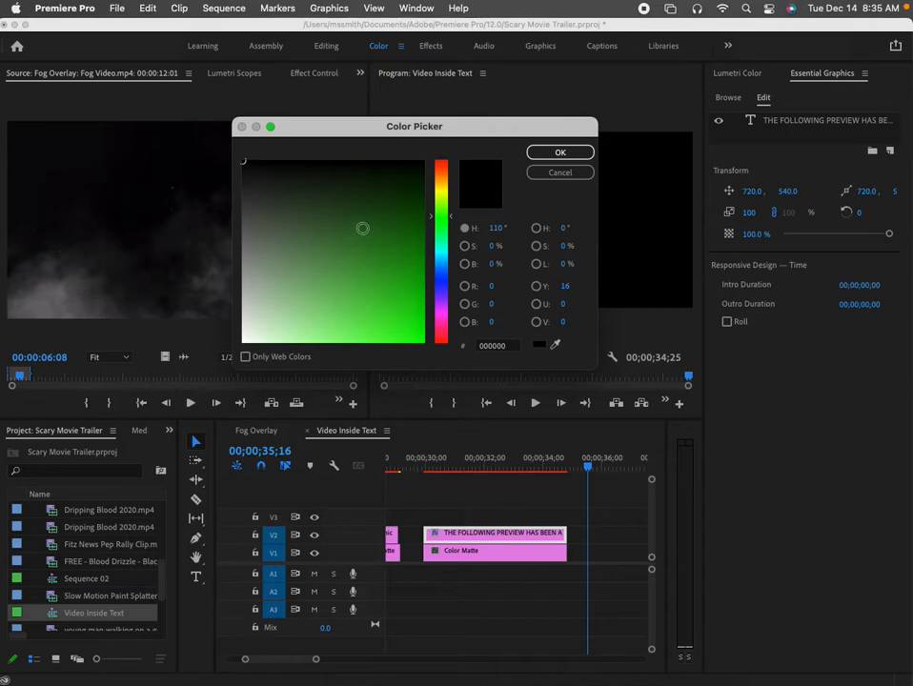
left_click(394, 223)
left_click_drag(394, 242, 387, 280)
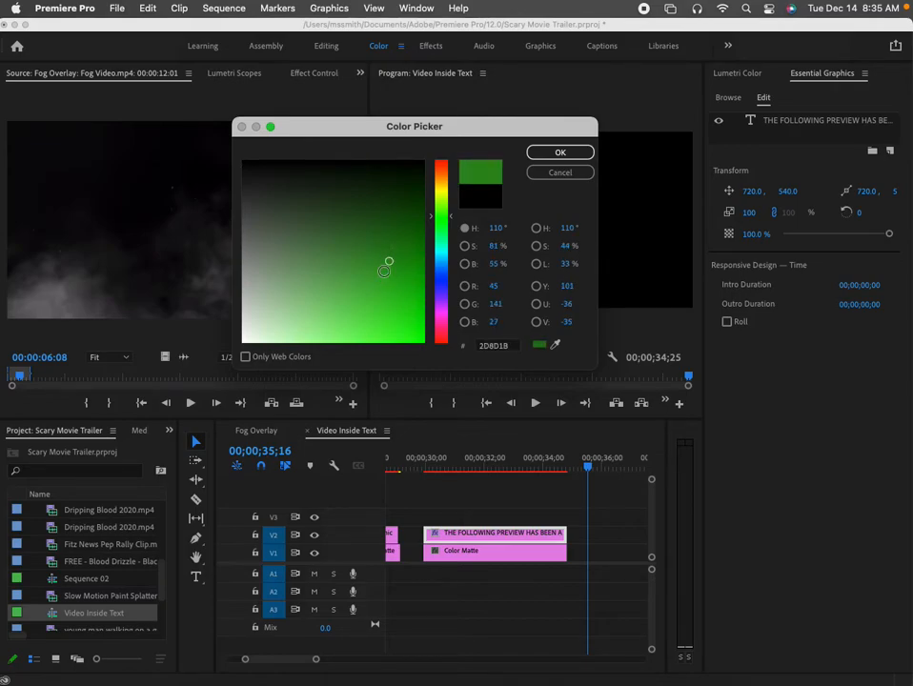
left_click(386, 267)
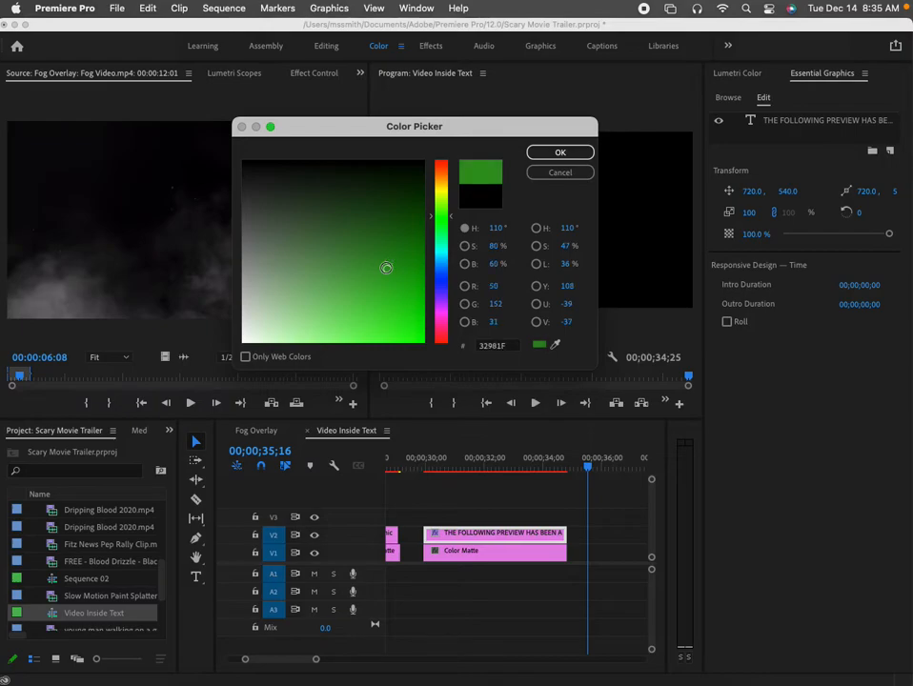
left_click(558, 152)
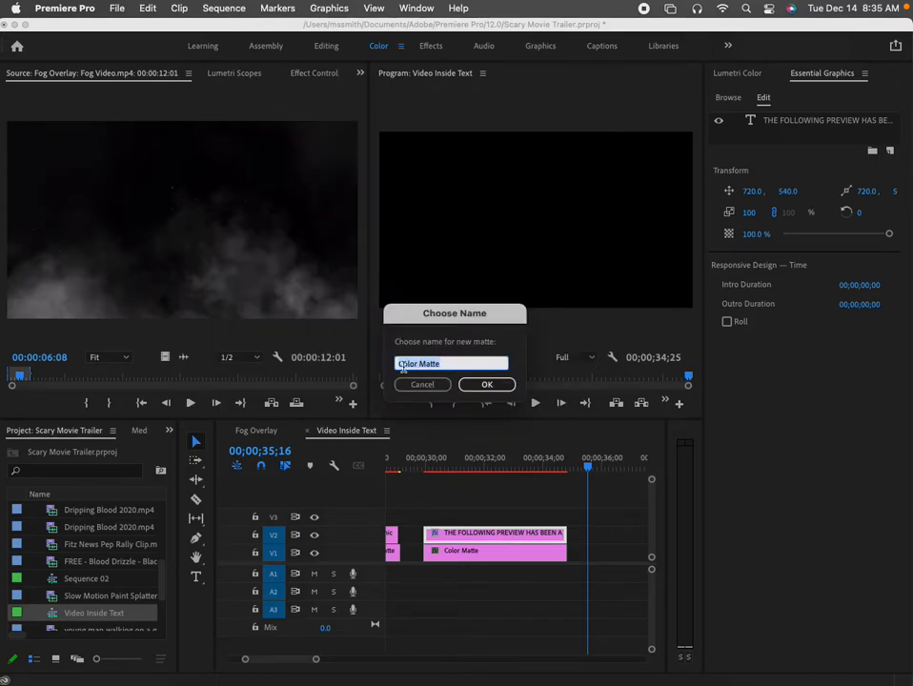
type("Green Band 2")
left_click(483, 384)
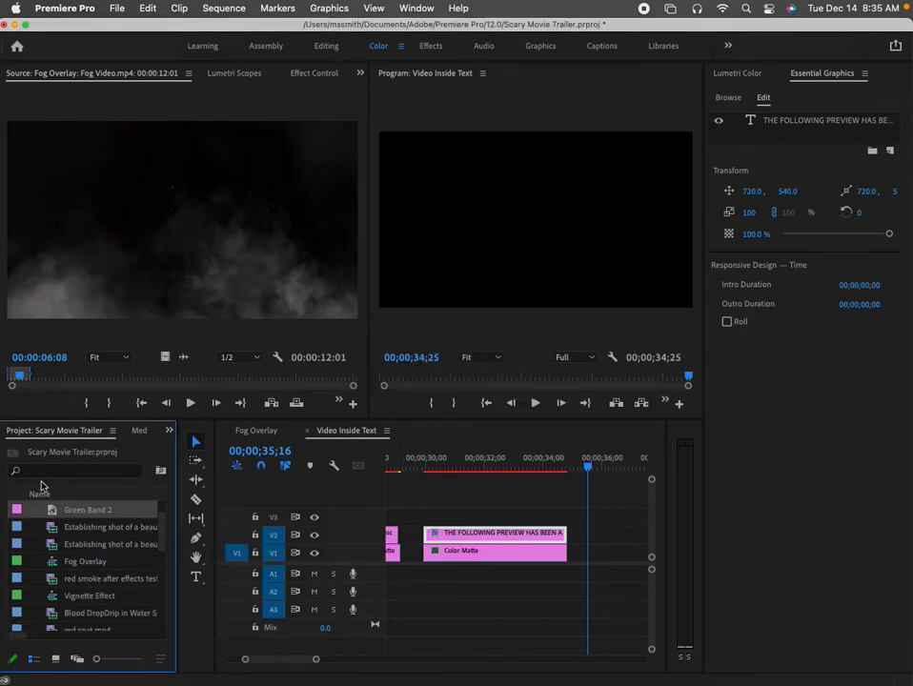
- Show the project items as thumbnails and place the Green Band 2 matte on V1 starting at 00;00;35;16
left_click(56, 660)
scroll(161, 519, "down", 3)
left_click_drag(161, 519, 156, 624)
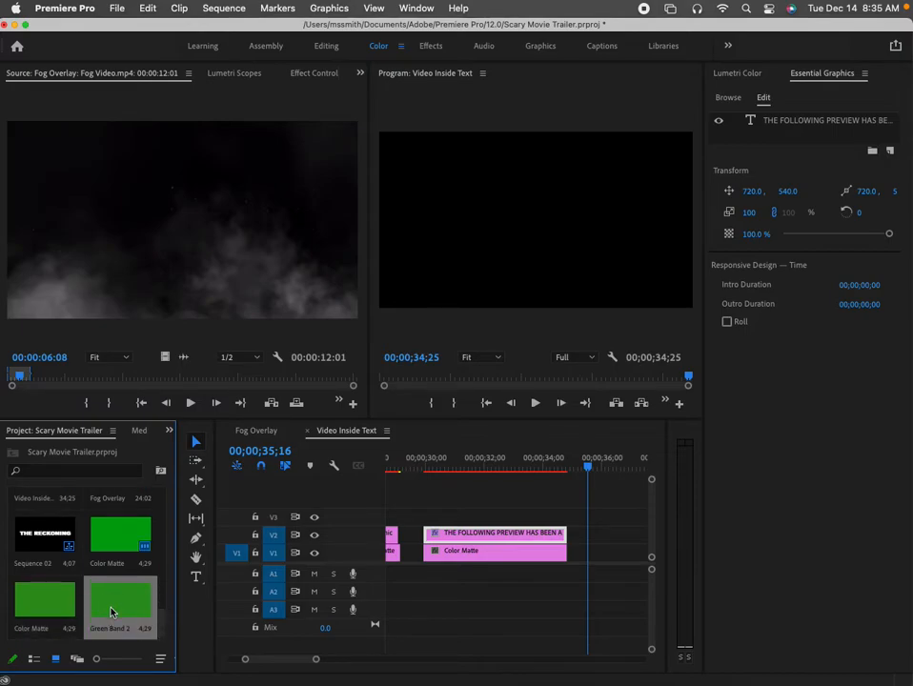
left_click_drag(112, 608, 591, 560)
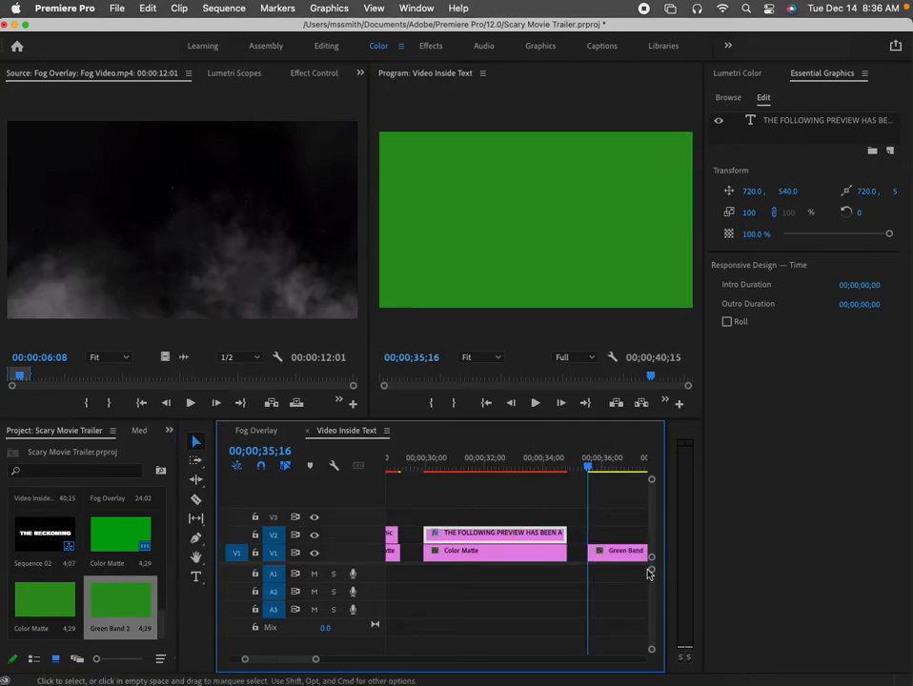
- Add the Basic Title template on V2 directly above Green Band 2, and trim the matte's end to match the title clip
left_click_drag(284, 660, 290, 664)
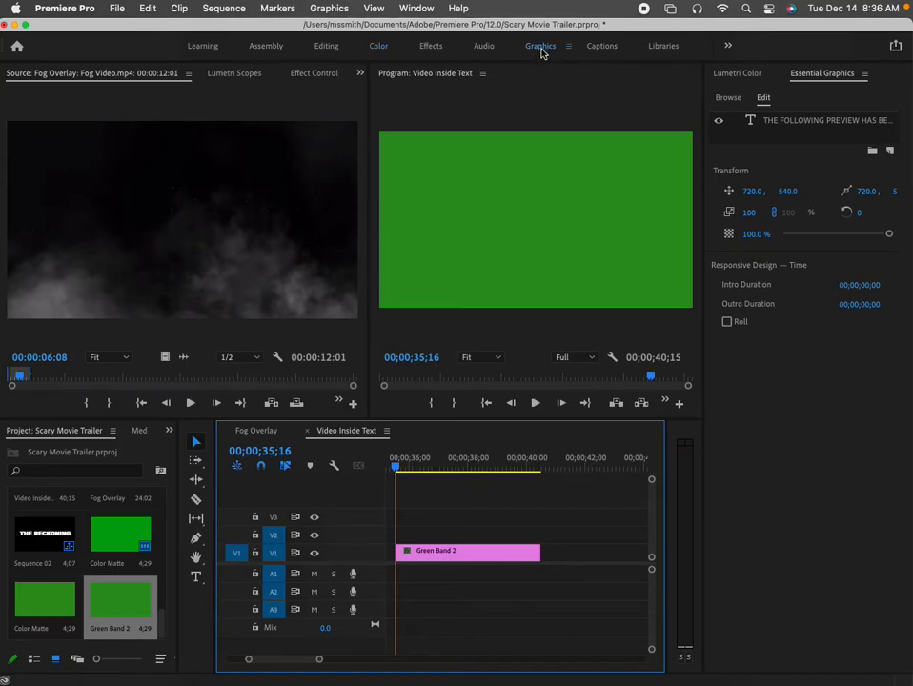
left_click(721, 99)
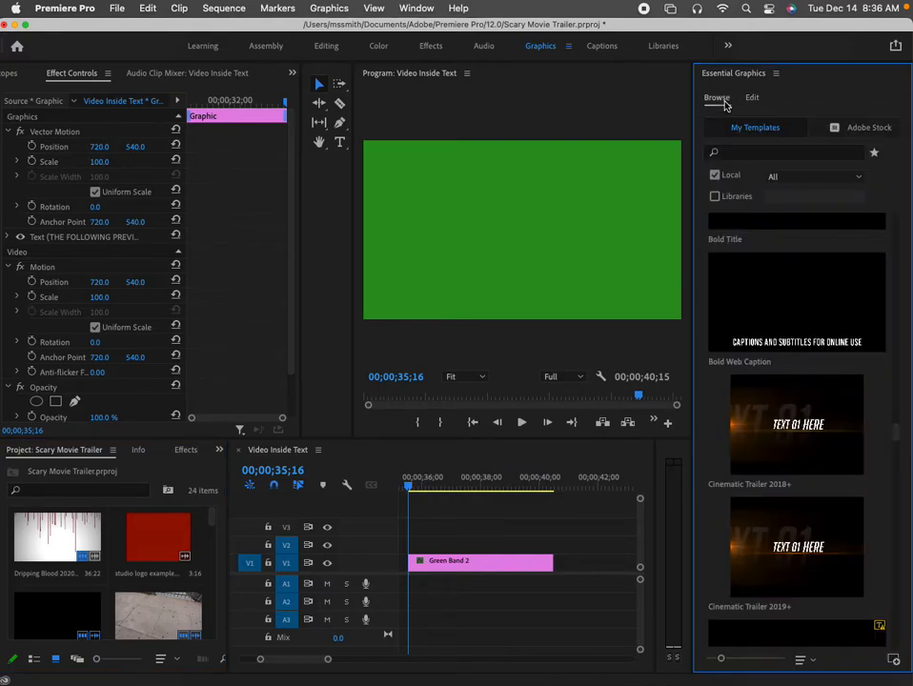
left_click_drag(899, 436, 899, 402)
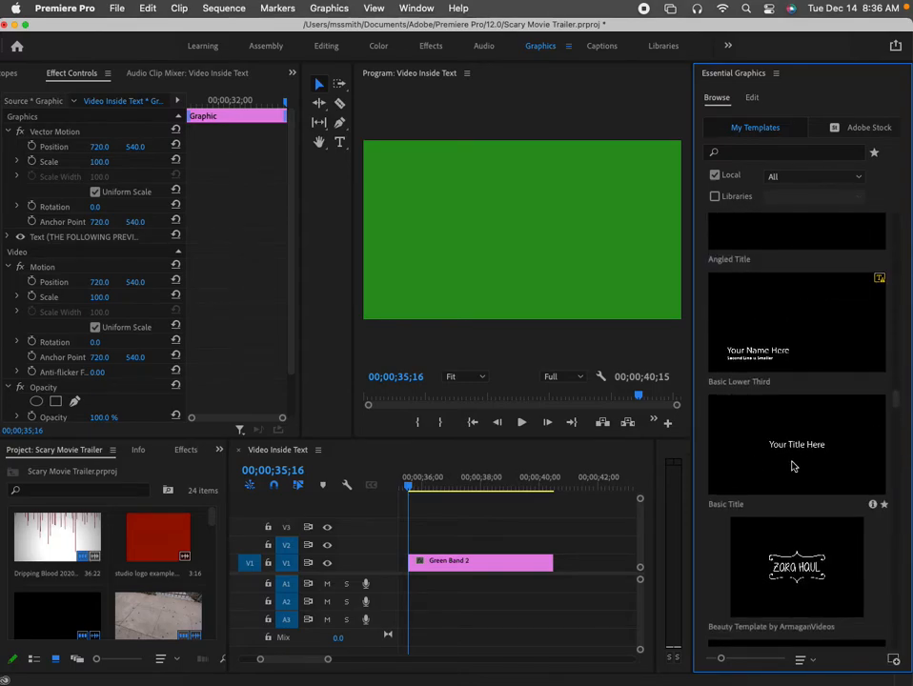
left_click_drag(808, 463, 408, 543)
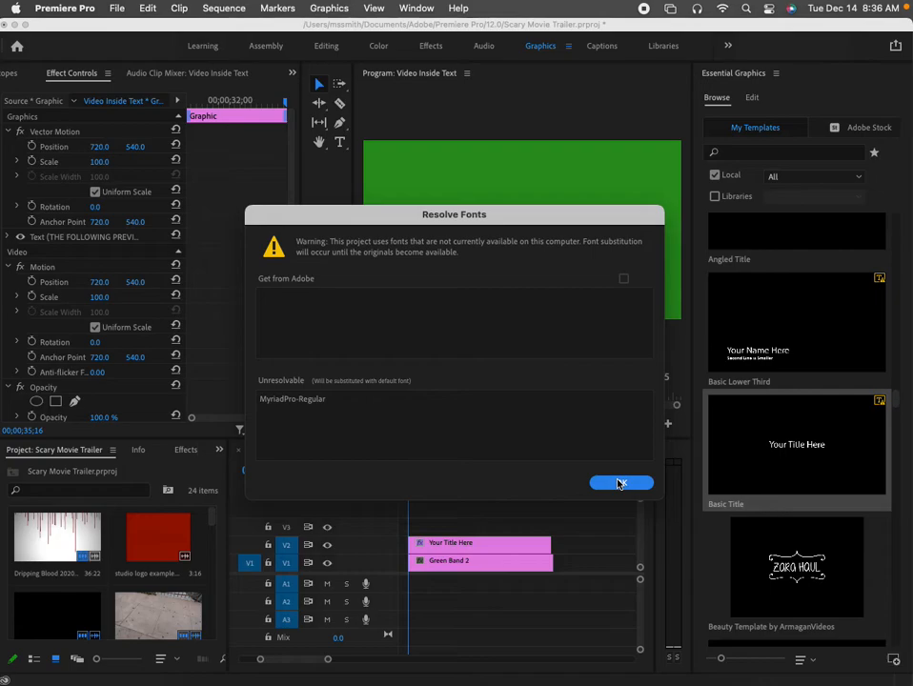
left_click(618, 483)
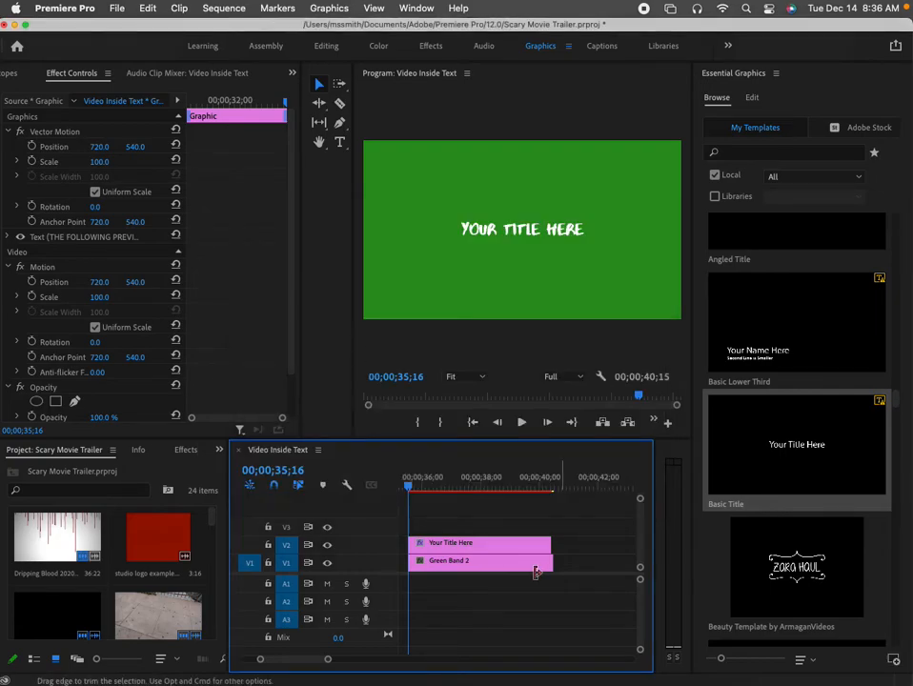
left_click_drag(545, 563, 554, 563)
left_click_drag(546, 563, 544, 563)
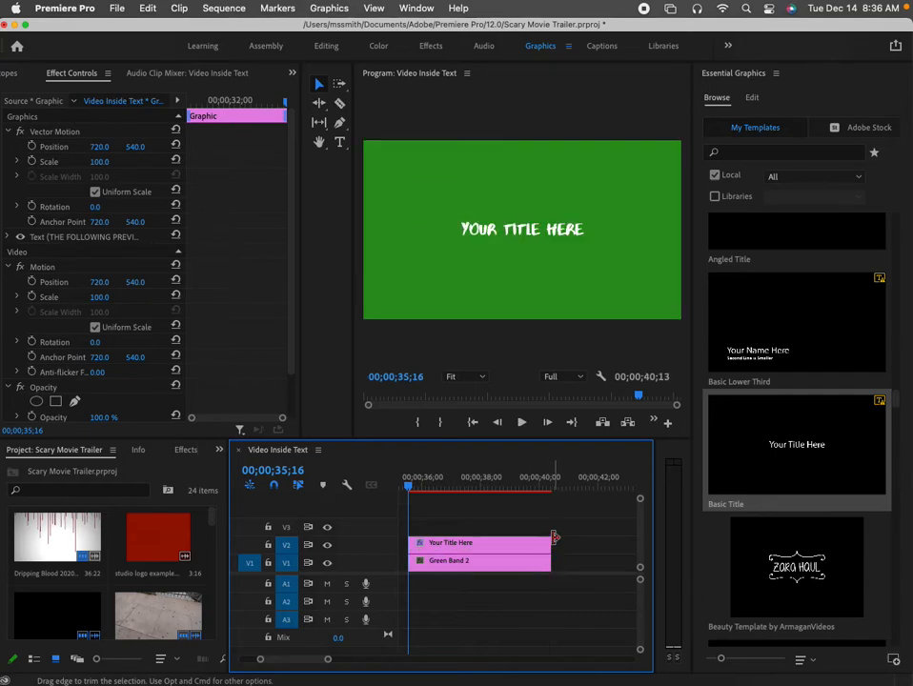
- At 00;00;38;06, replace the title's placeholder text with the line THE FOLLOWING PREVIEW HAS BEEN APPROVED FOR
left_click(487, 478)
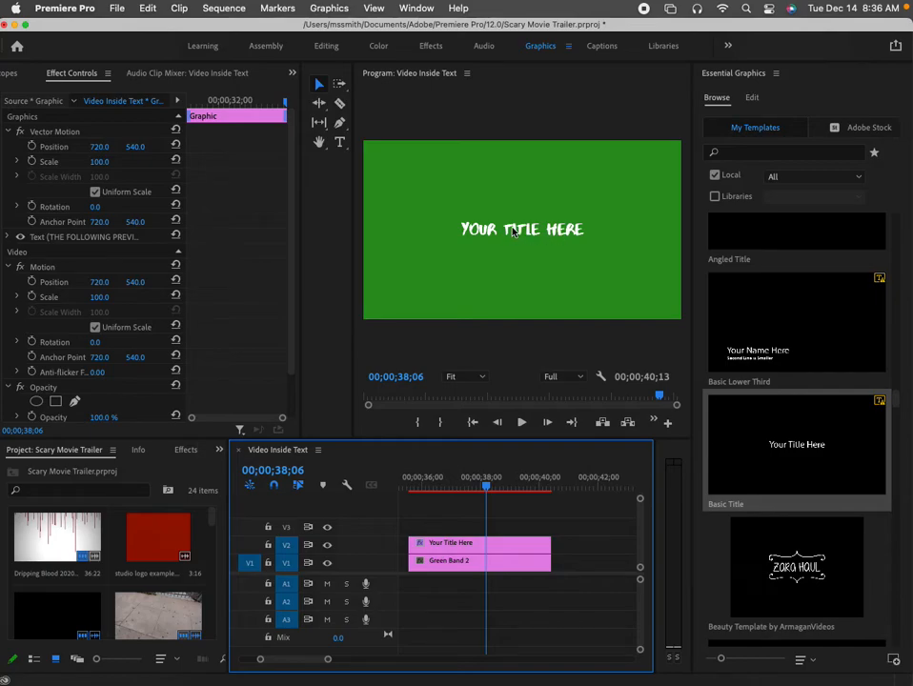
left_click(339, 142)
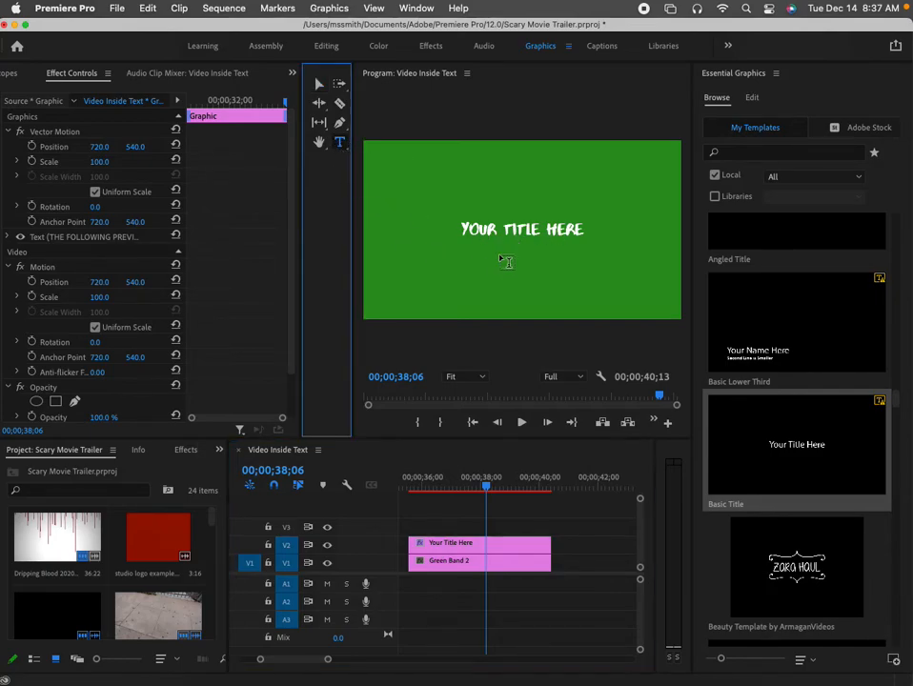
left_click(513, 230)
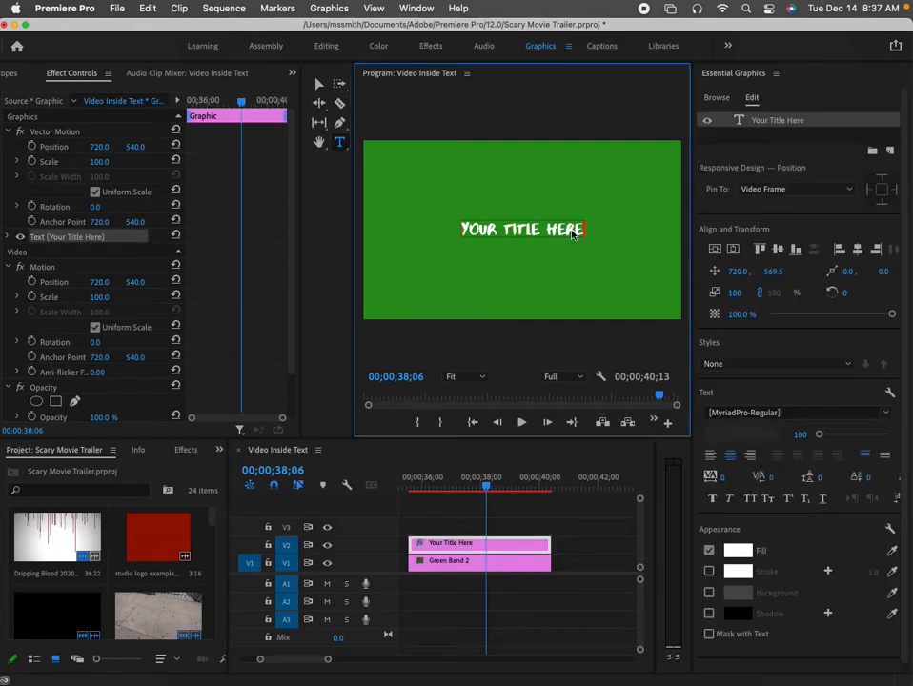
left_click_drag(577, 226, 465, 229)
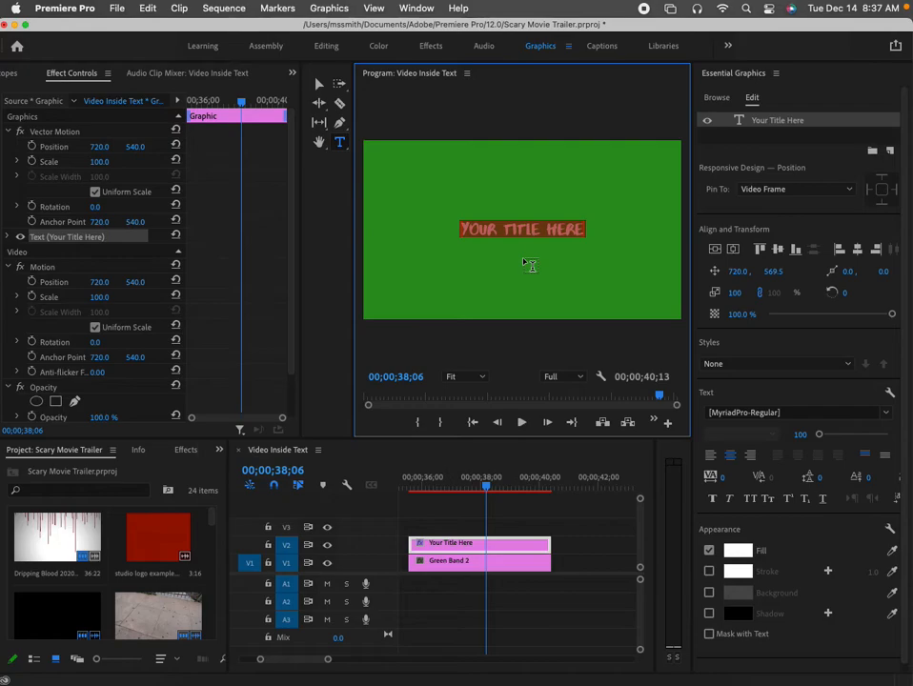
type("THE F")
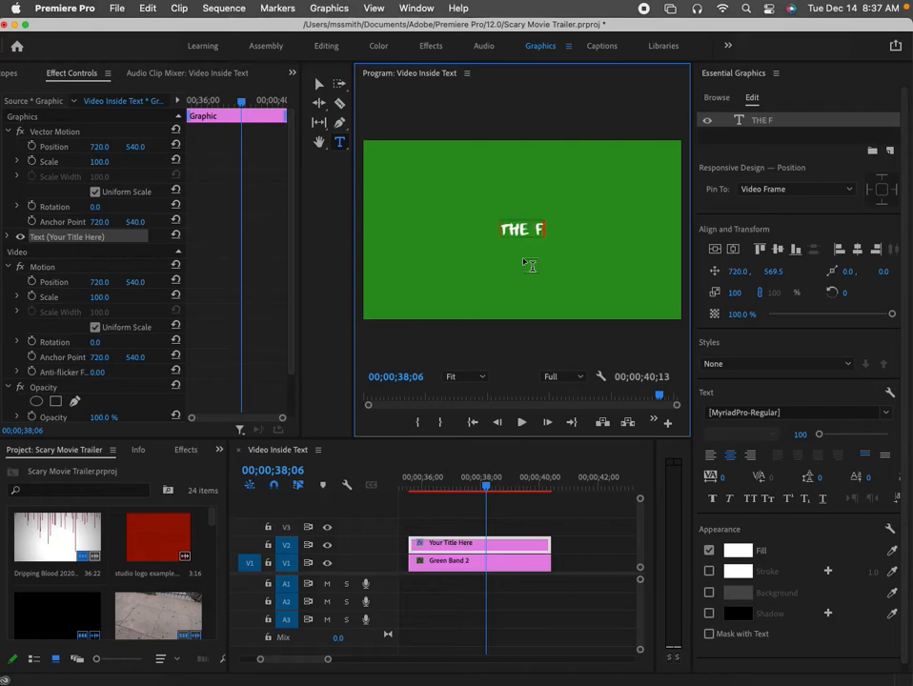
type("OLLOWING PREVIE")
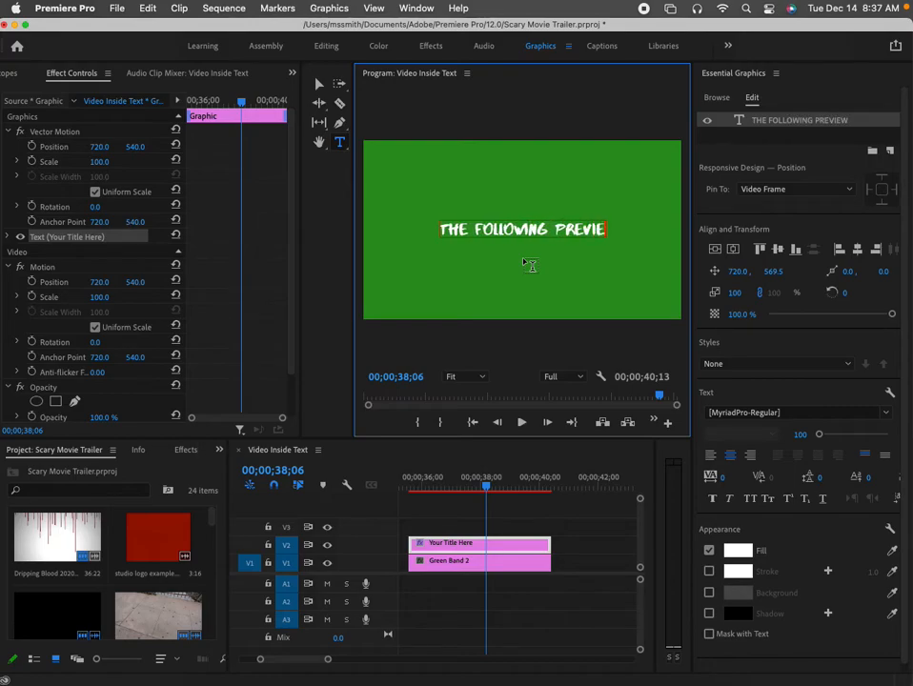
type("W HAS BEEN APPROVED F")
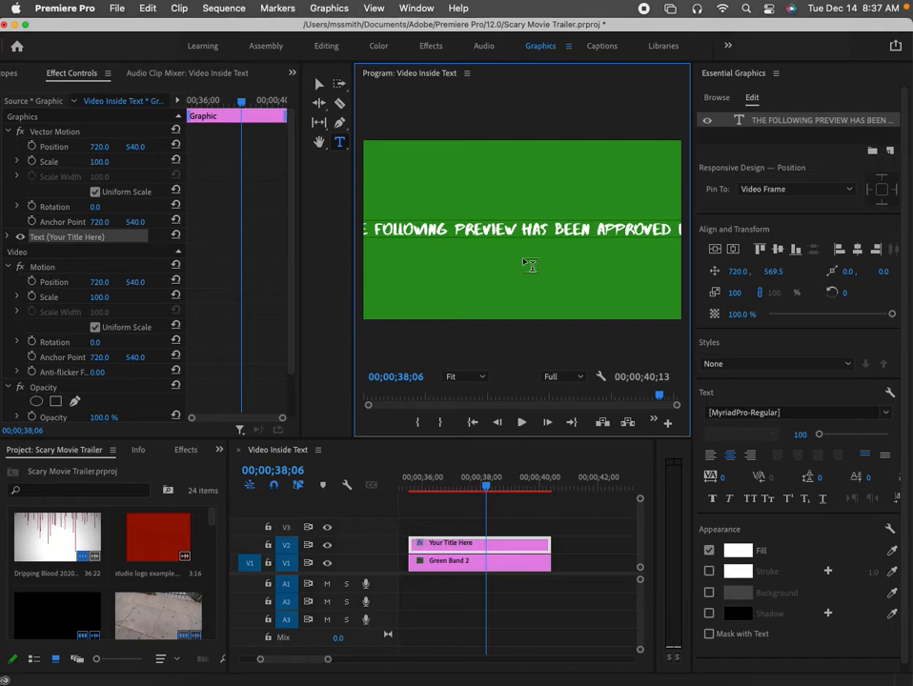
- Add two more lines to the title: ALL AUDIENCES and BY THE MOTION PICTURE ASSOCIATION OF AMERICA
key("Return")
type("ALL AUDIENCES")
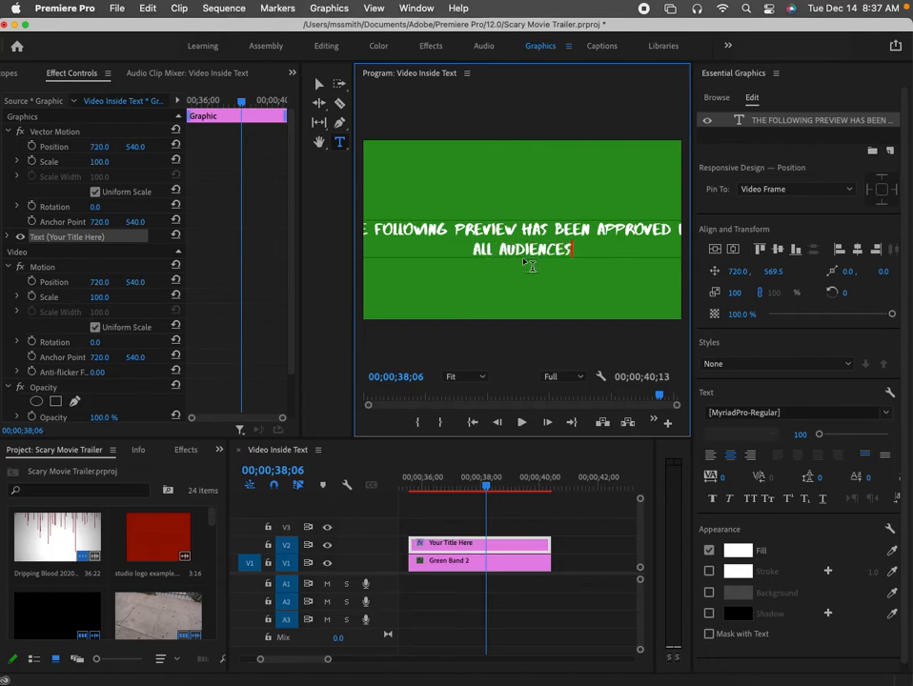
key("Return")
type("BY TH")
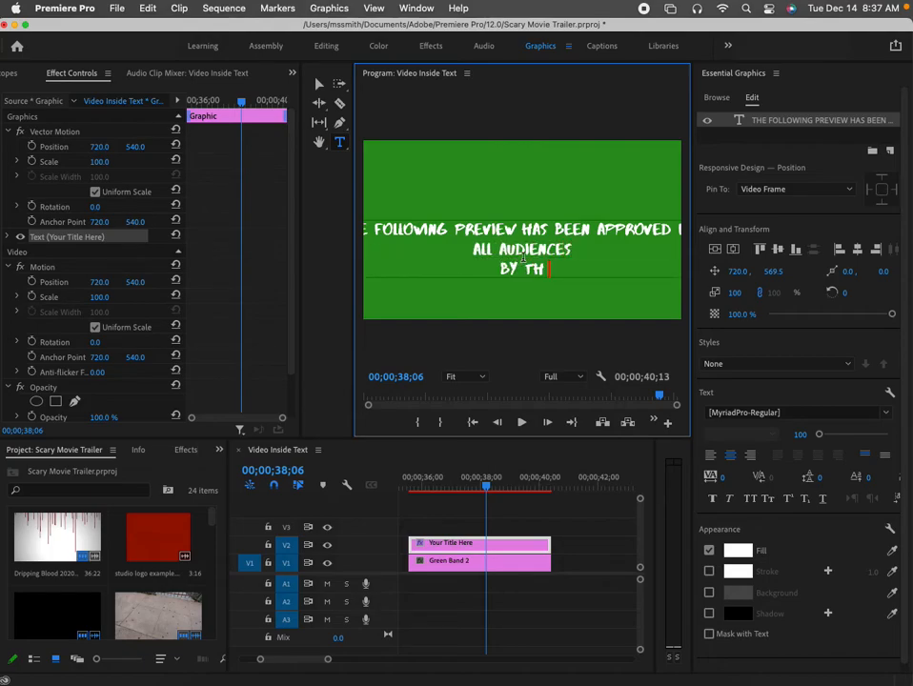
type("E MOTION PICTURE ")
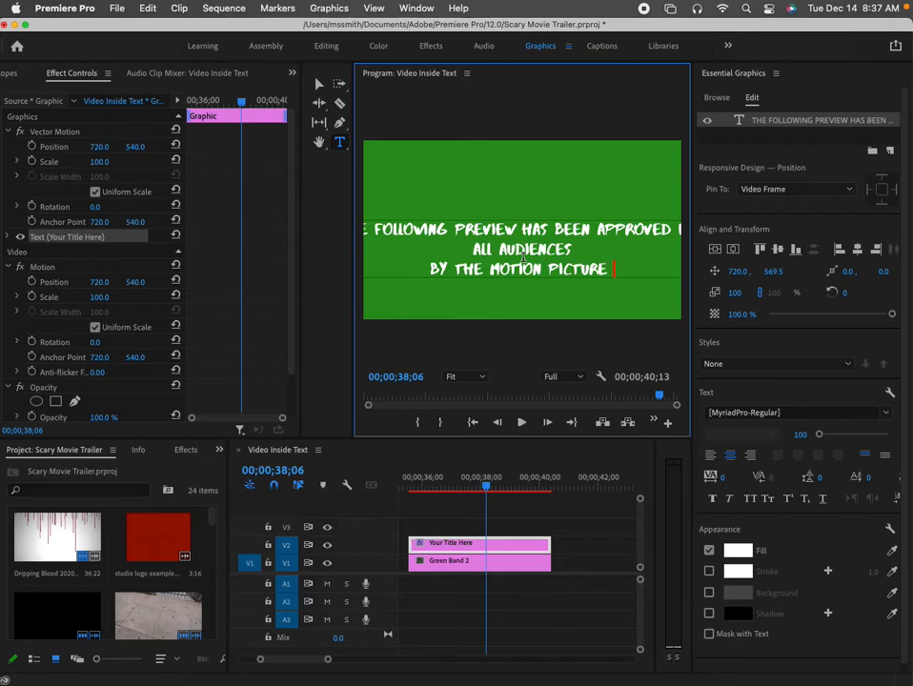
type("ASSOCIATION")
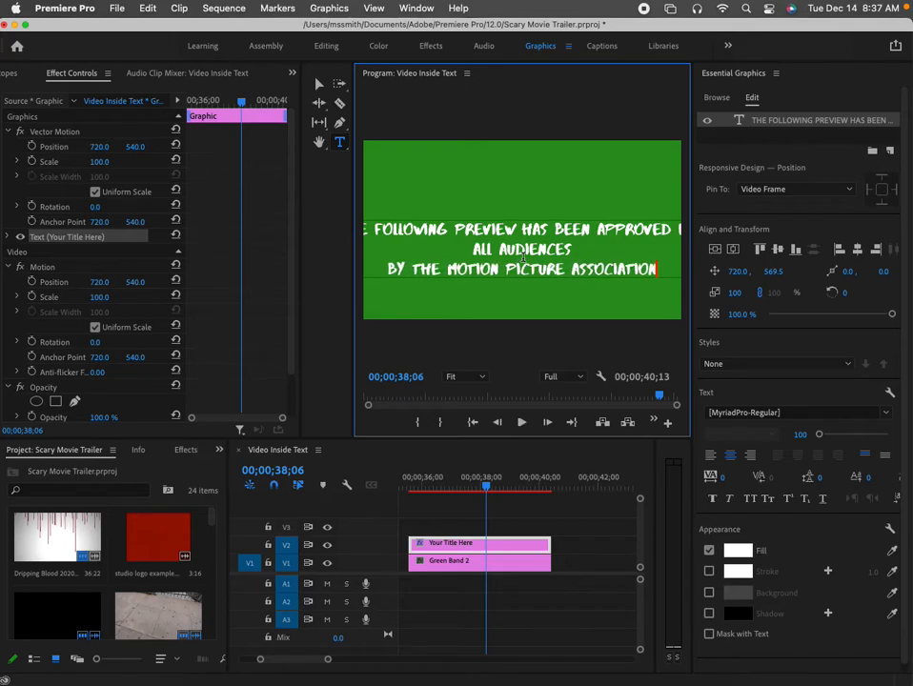
type(" OF AMER")
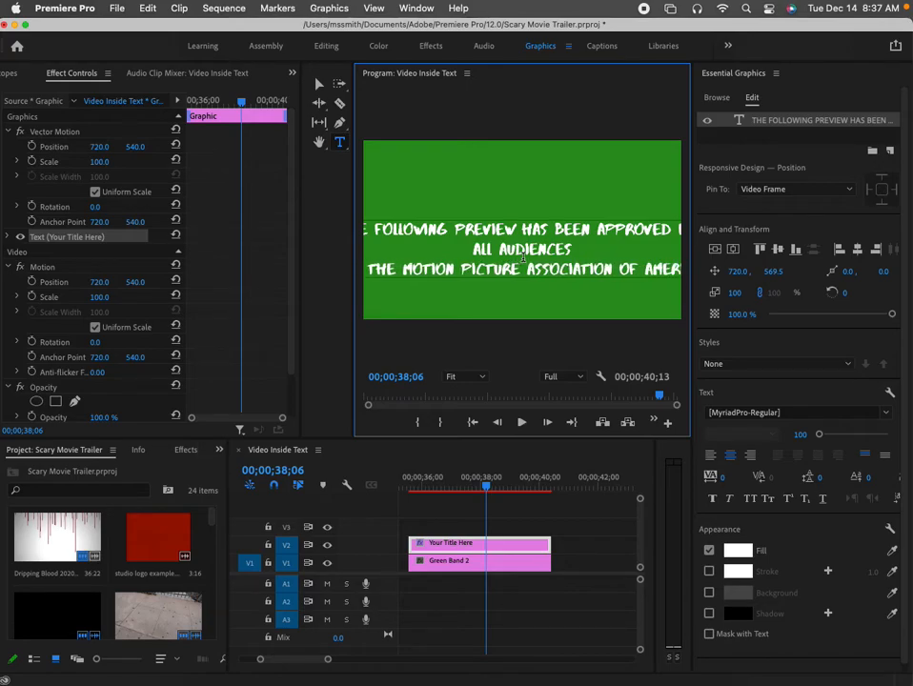
- Fit the title text in the frame at 76% scale and position 730.1, 452.6, and set its font to Arial Black
left_click(317, 85)
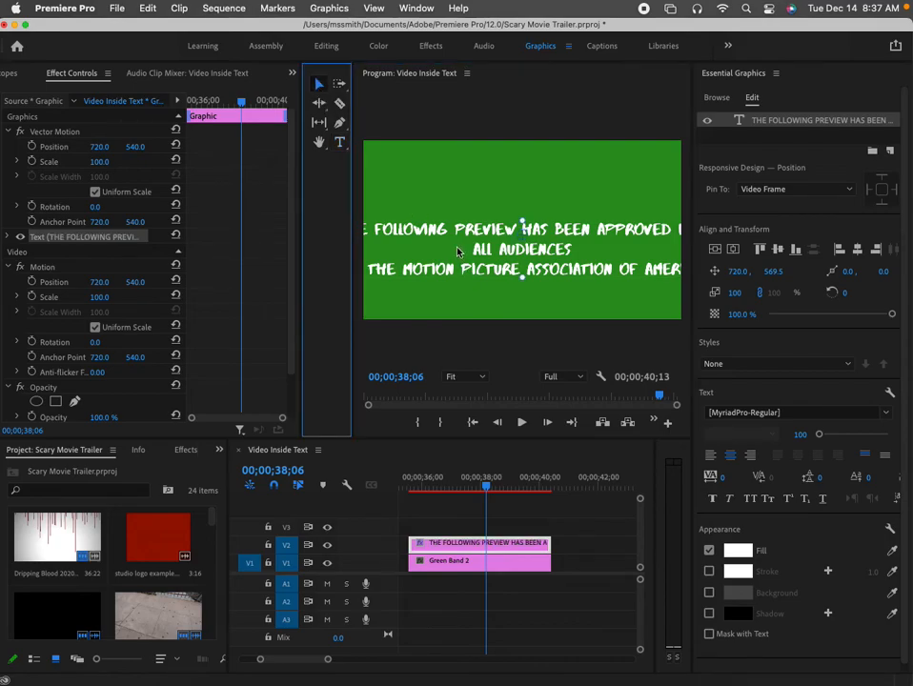
left_click_drag(439, 245, 468, 222)
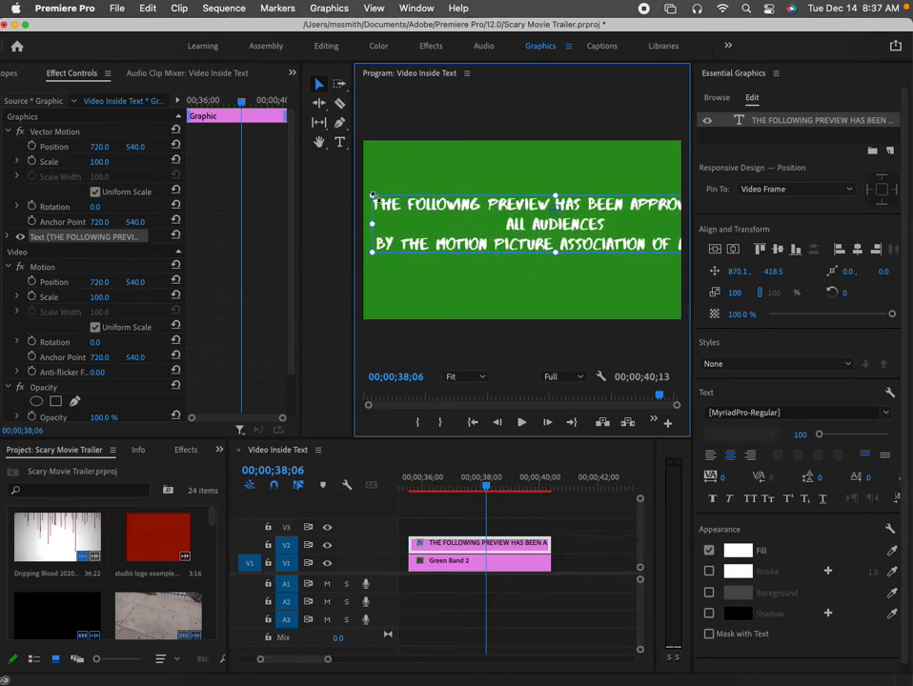
left_click_drag(375, 194, 453, 210)
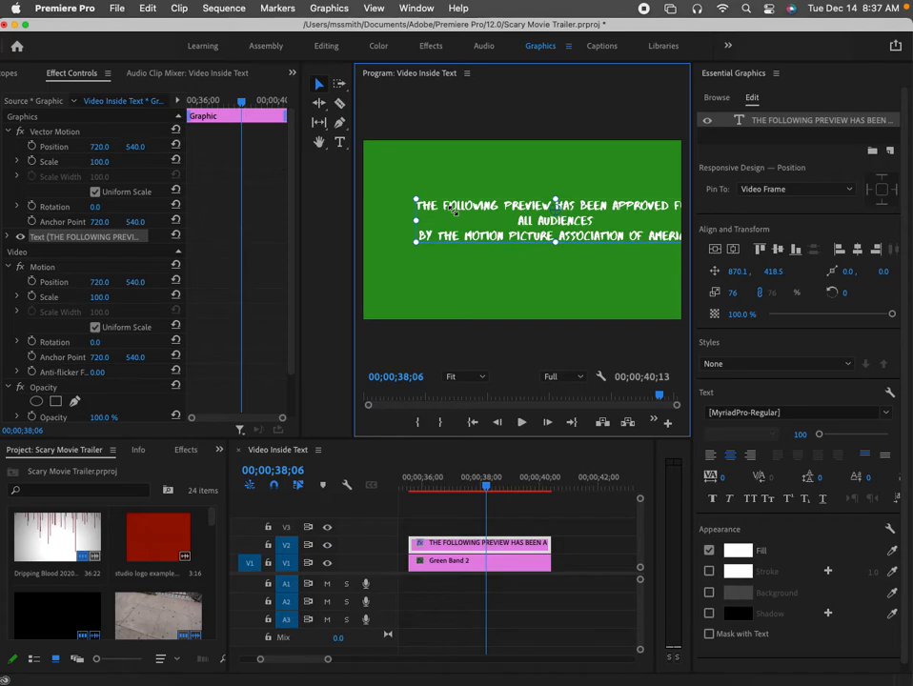
left_click_drag(510, 228, 478, 233)
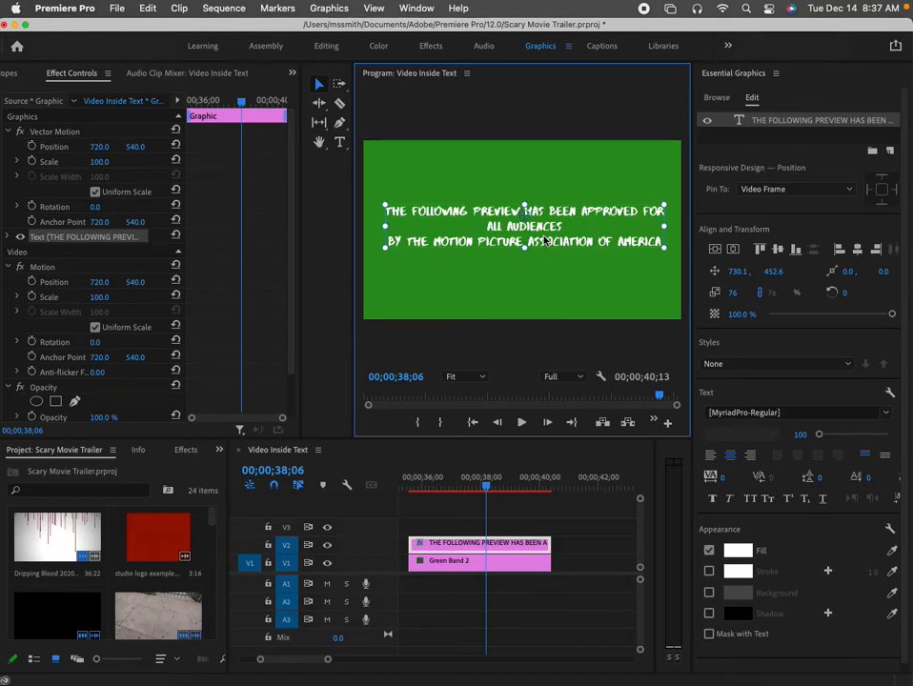
left_click(887, 414)
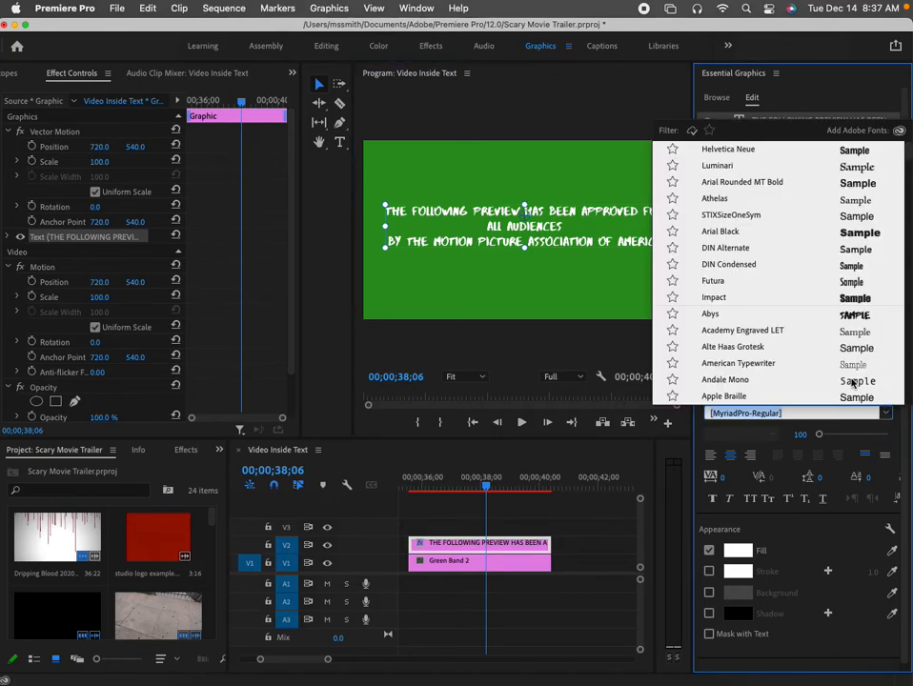
left_click(752, 233)
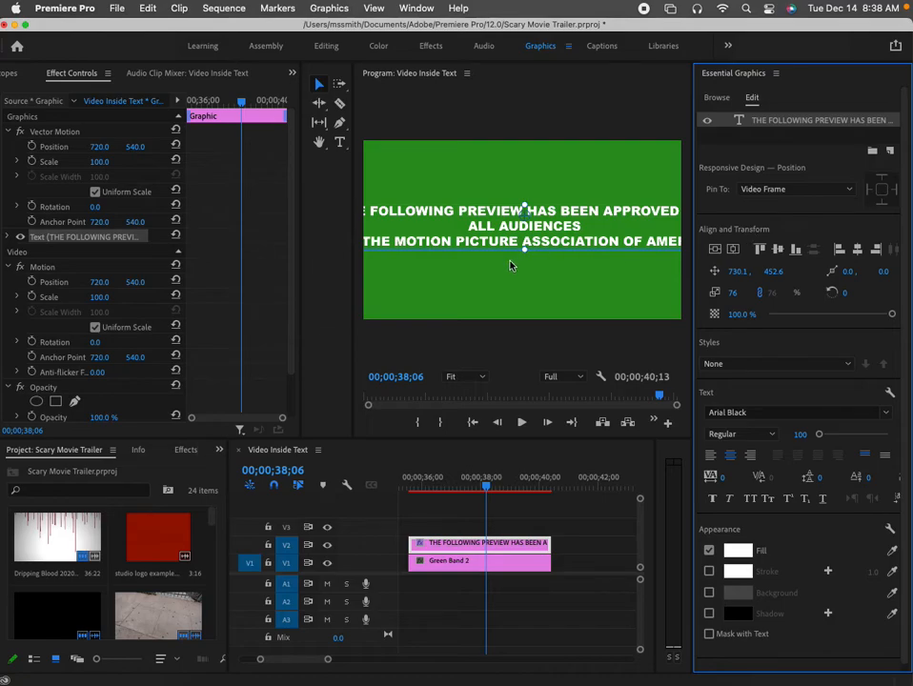
- Scale the title text to 60% at position 727.0, 417.6 so all lines fit, and enable its black shadow
left_click_drag(419, 230, 468, 226)
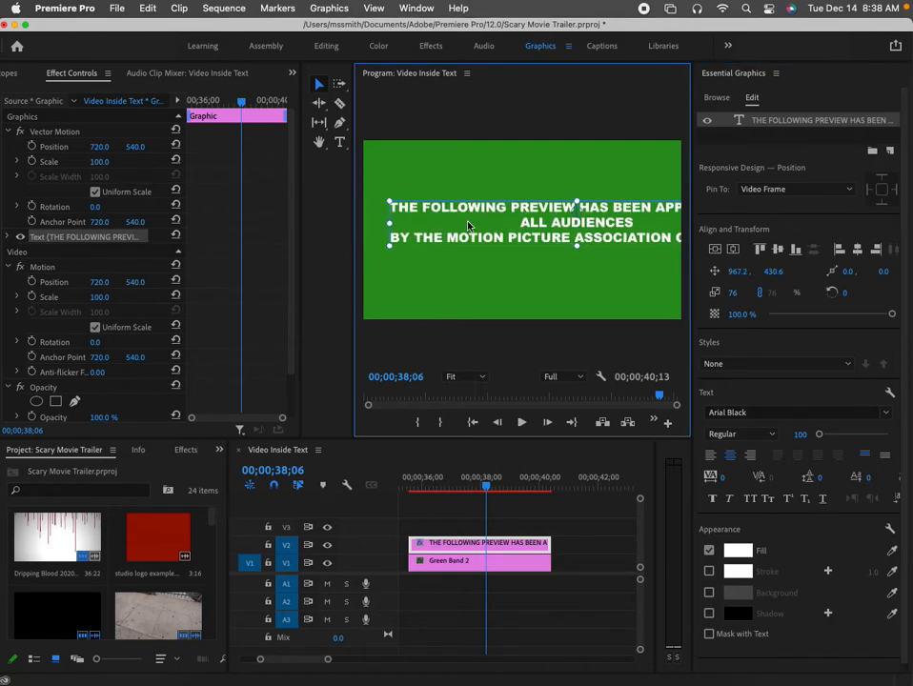
mouse_move(389, 201)
left_mouse_down()
mouse_move(427, 204)
mouse_move(383, 206)
left_mouse_up()
left_click_drag(468, 230, 461, 227)
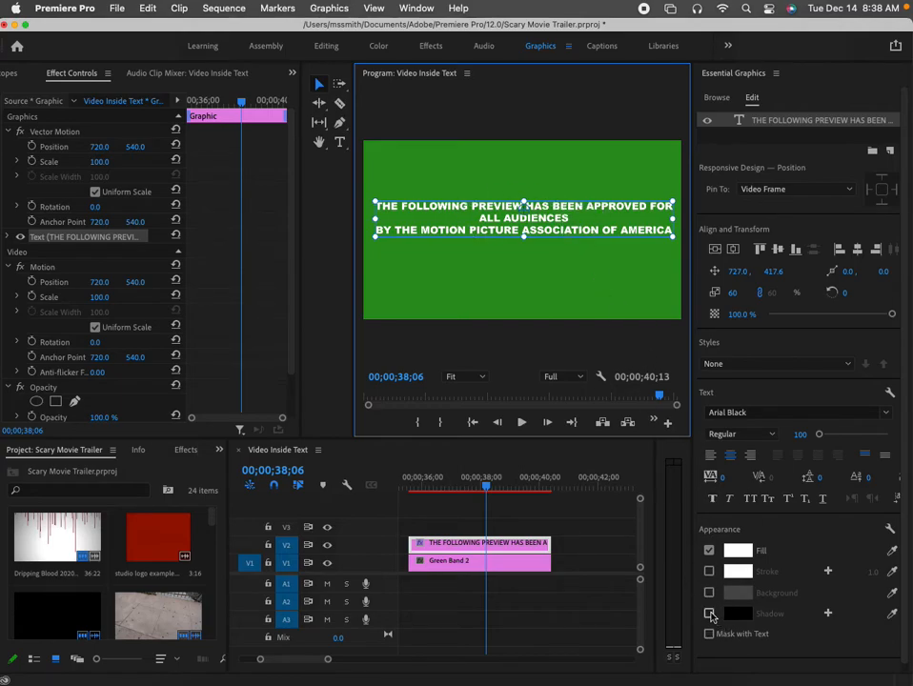
left_click(710, 614)
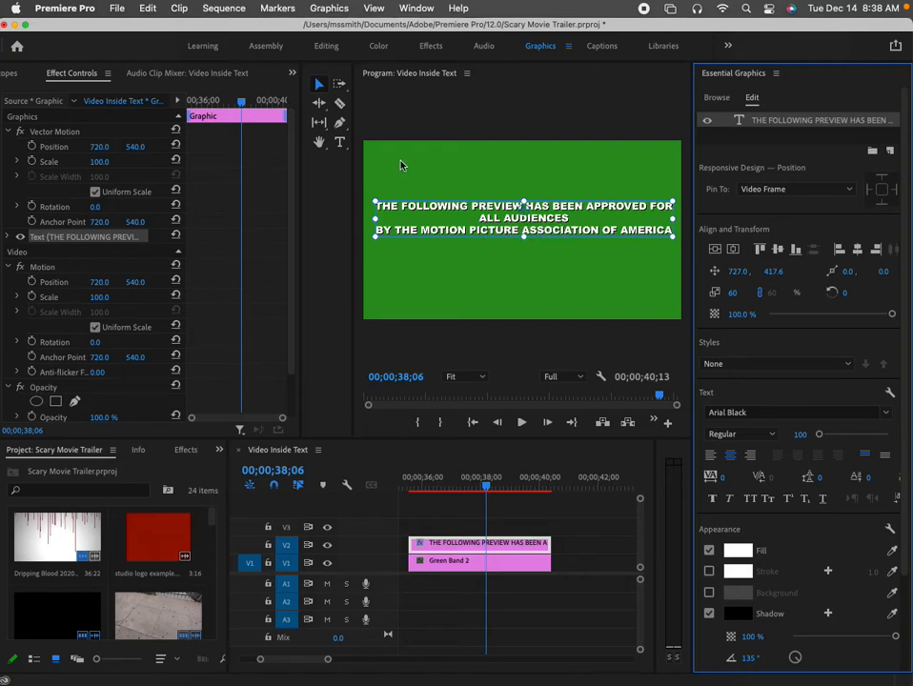
- Enlarge only the word PREVIEW in the title to font size 125
left_click(341, 145)
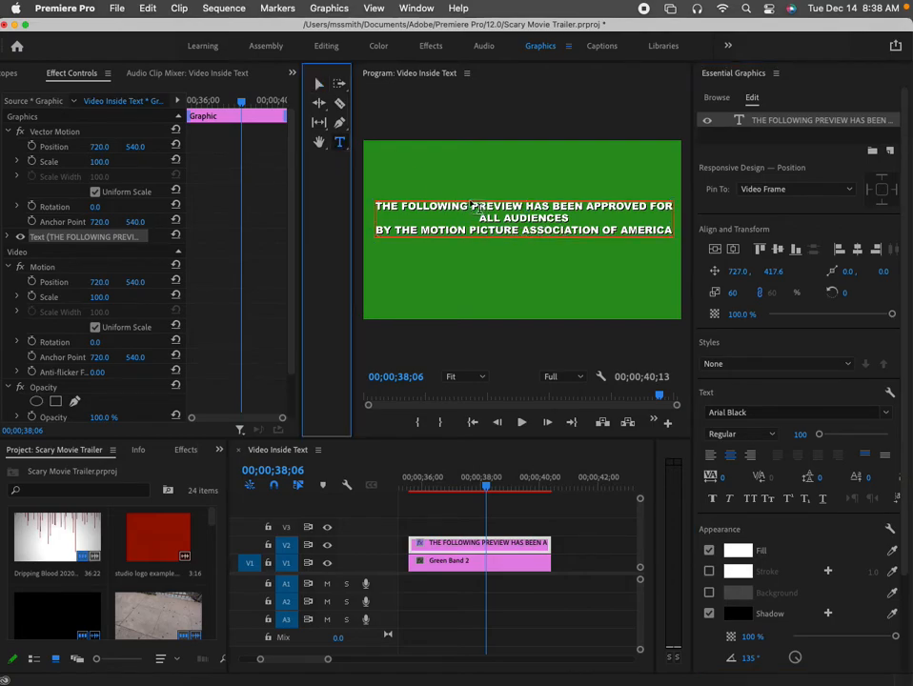
double_click(502, 206)
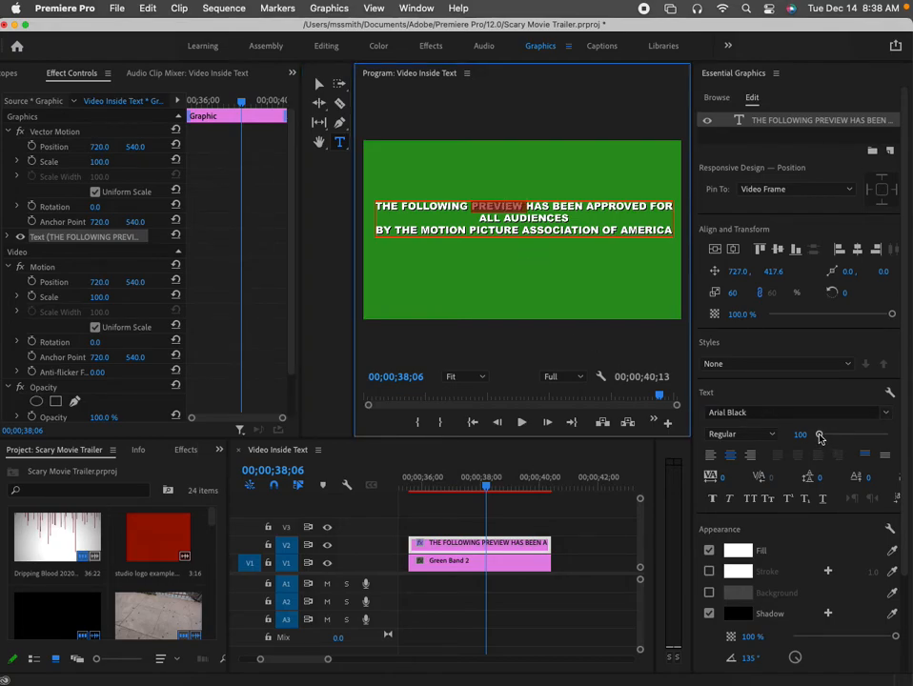
left_click_drag(819, 435, 820, 438)
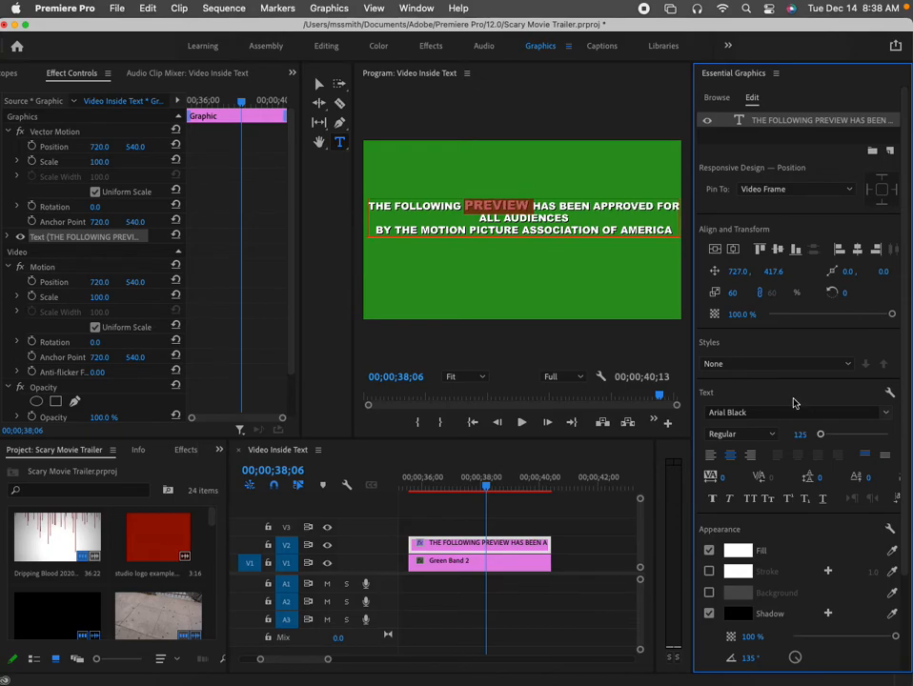
- Set the font size of the ALL AUDIENCES line to 125
left_click(540, 218)
left_click_drag(579, 219, 480, 218)
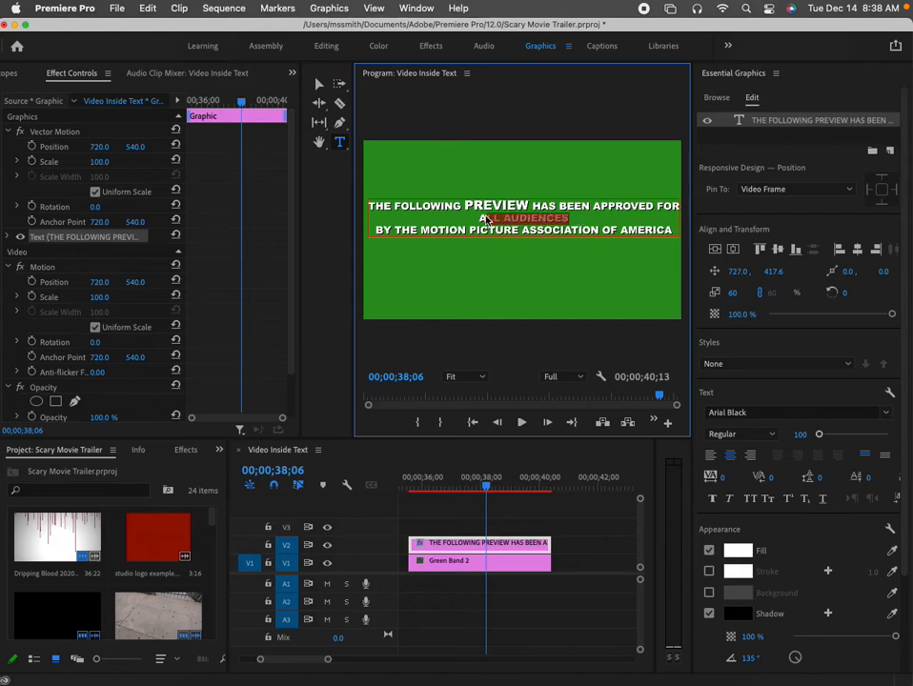
left_click(802, 435)
type("125")
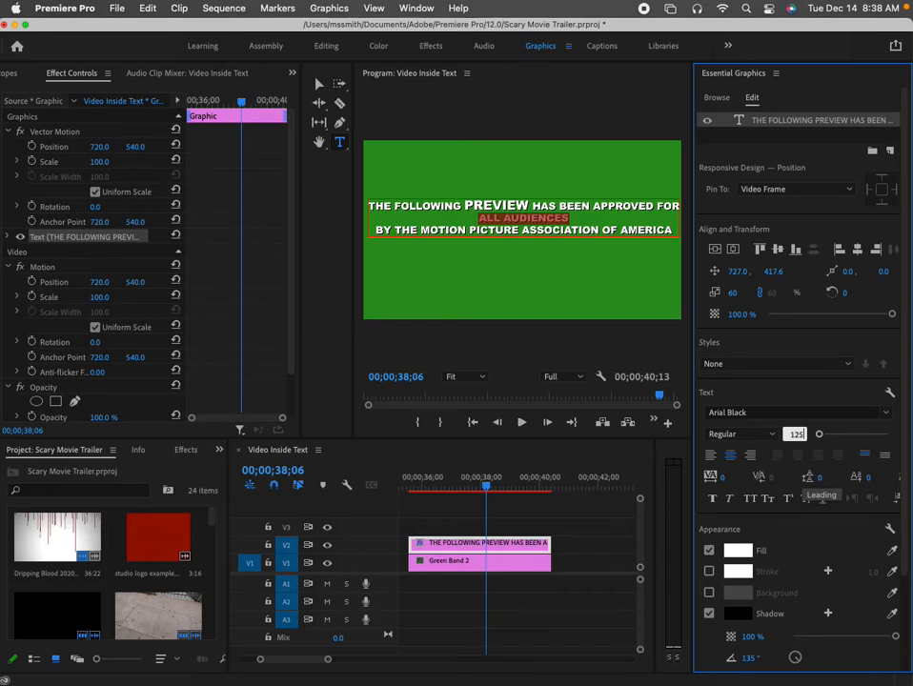
key("Return")
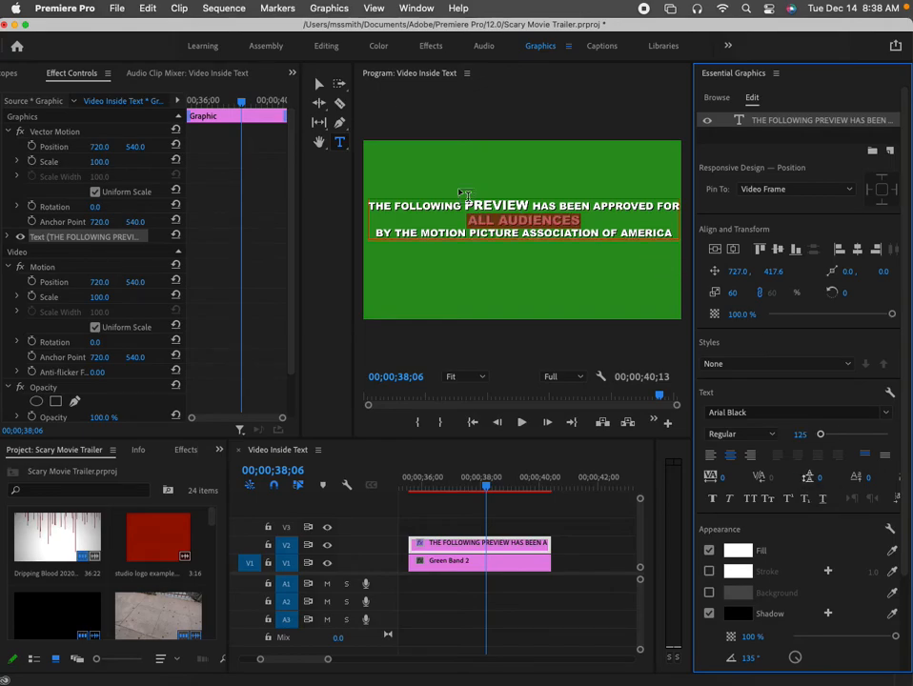
- Reduce the whole title to 59% scale and centre it vertically and horizontally in the frame
left_click(319, 85)
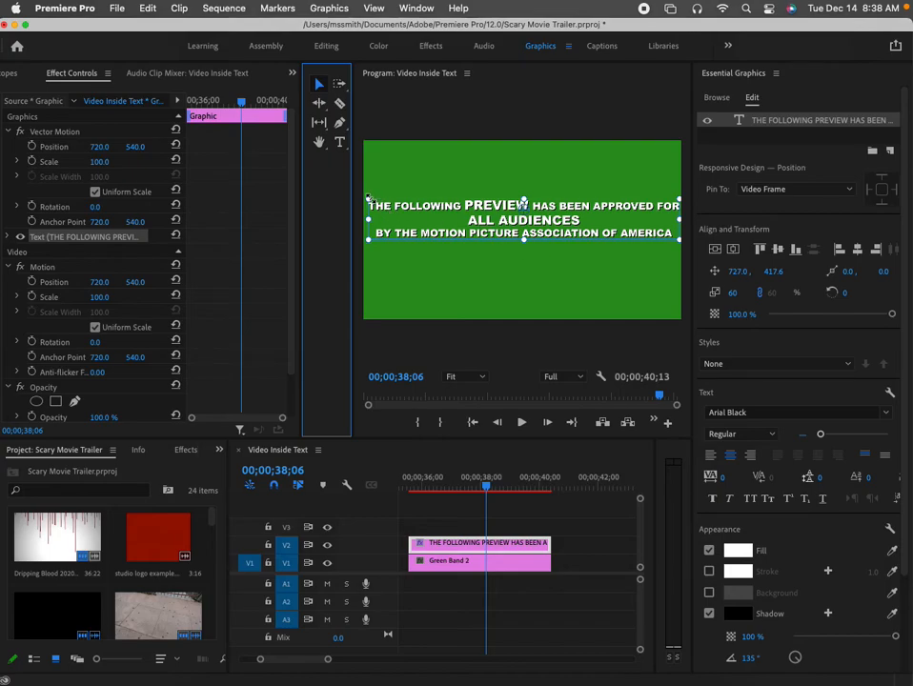
left_click(370, 197)
left_click_drag(373, 198, 377, 199)
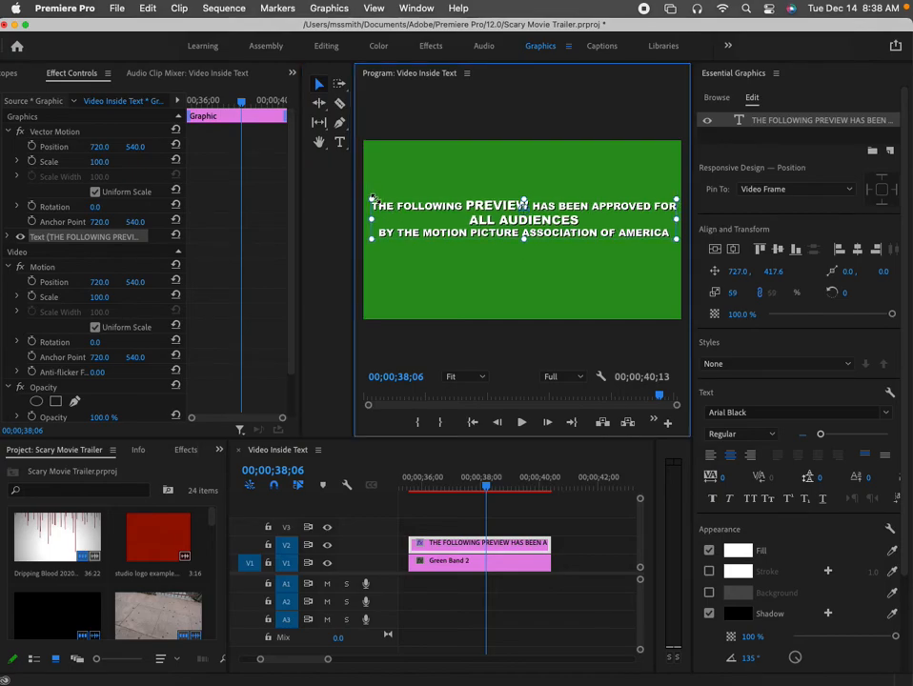
key("Up")
key("Up")
key("Up")
key("Up")
left_click_drag(542, 227, 540, 228)
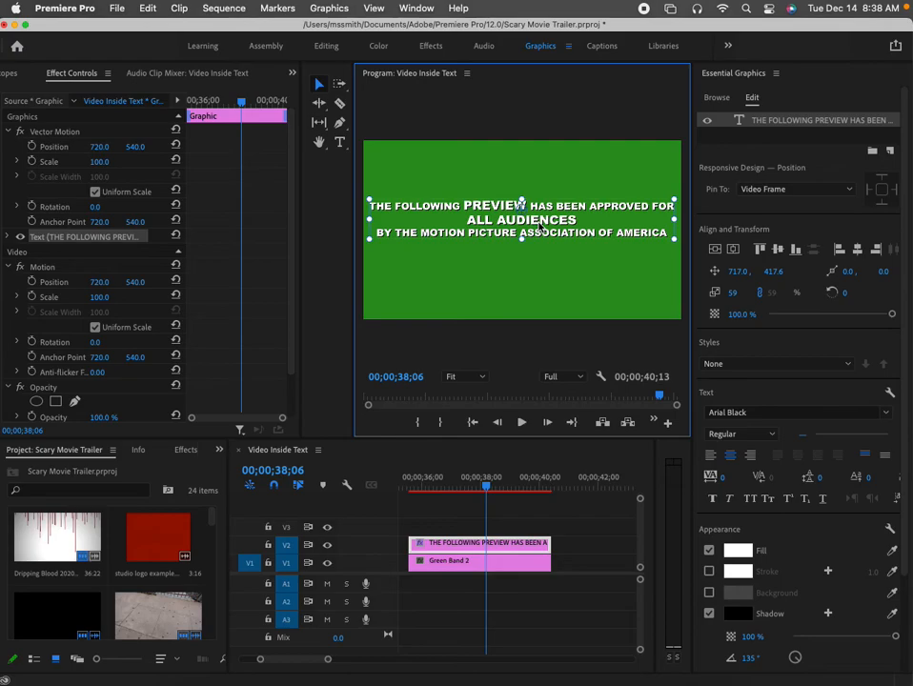
left_click(715, 249)
left_click(733, 250)
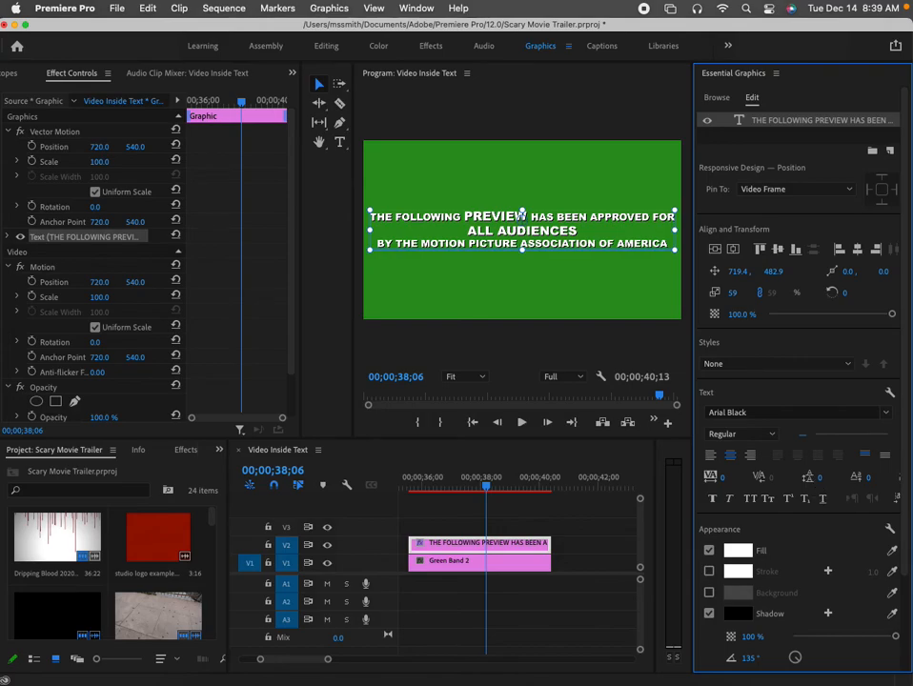
- Set the title's leading to 23, reposition it at 712.4, 435.8, and view the deselected title at 00;00;37;27
left_click_drag(820, 477, 842, 478)
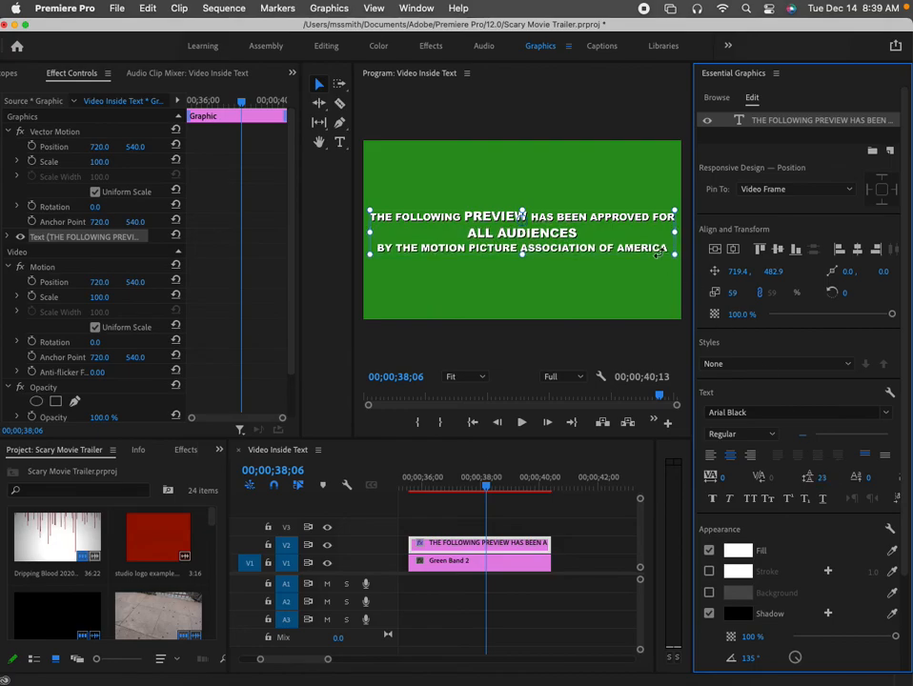
left_click_drag(554, 236, 551, 227)
left_click(485, 491)
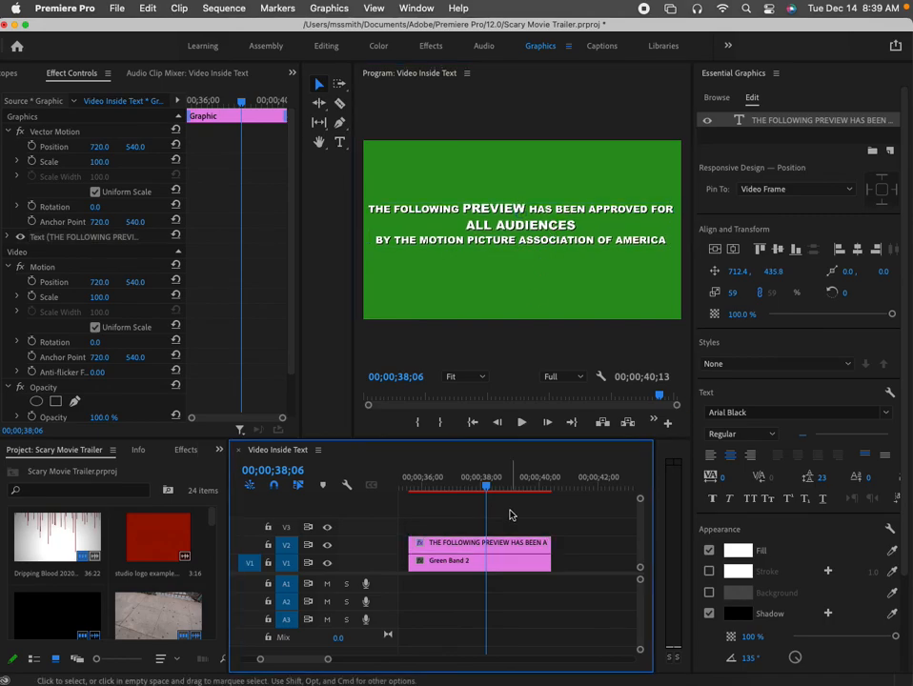
mouse_move(485, 490)
left_mouse_down()
mouse_move(419, 488)
mouse_move(514, 488)
mouse_move(478, 488)
left_mouse_up()
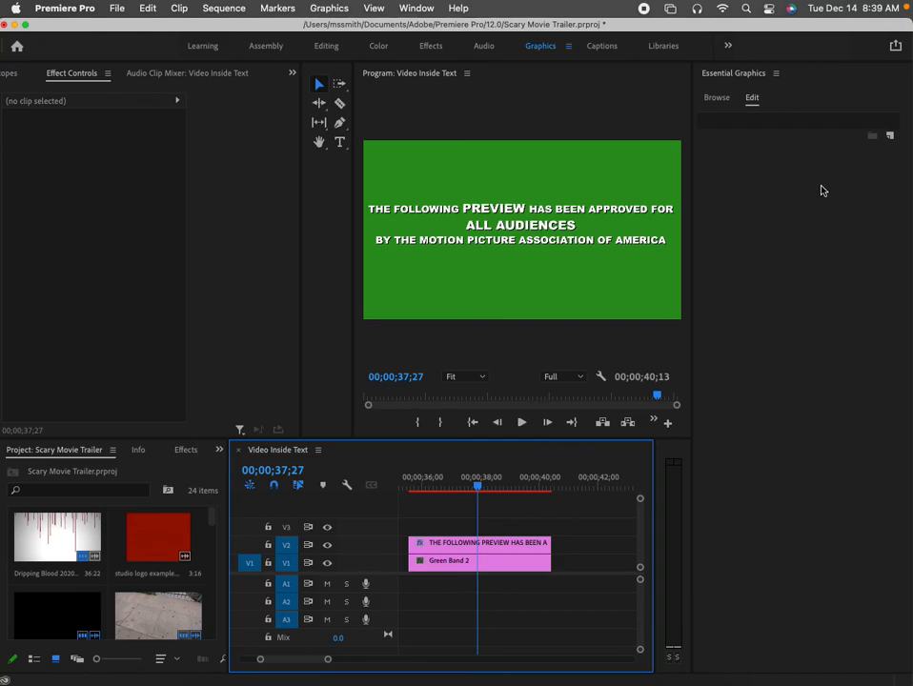